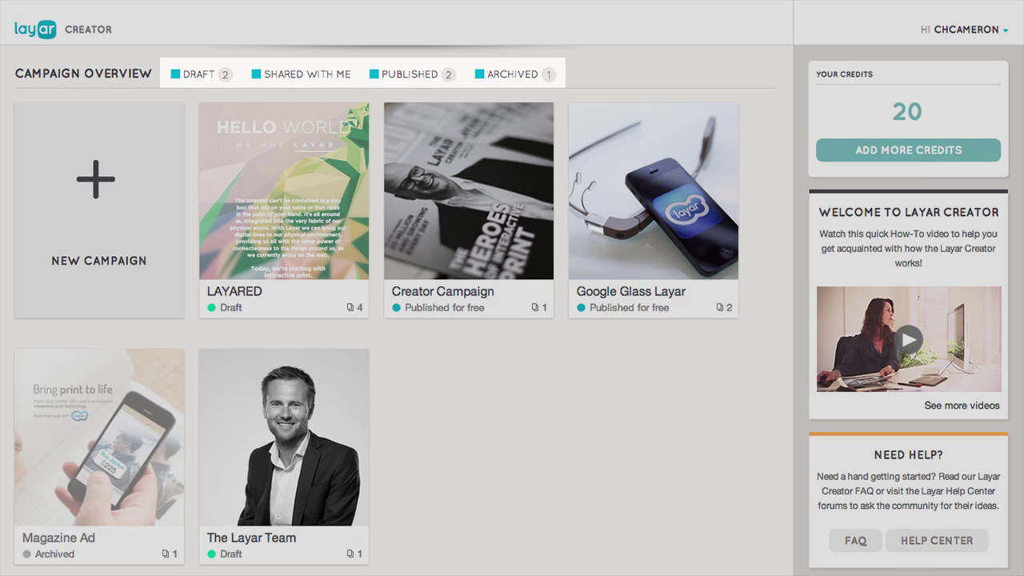
# Step: Filter the campaign list to show draft, then published, then archived campaigns
pyautogui.click(192, 73)
pyautogui.click(408, 73)
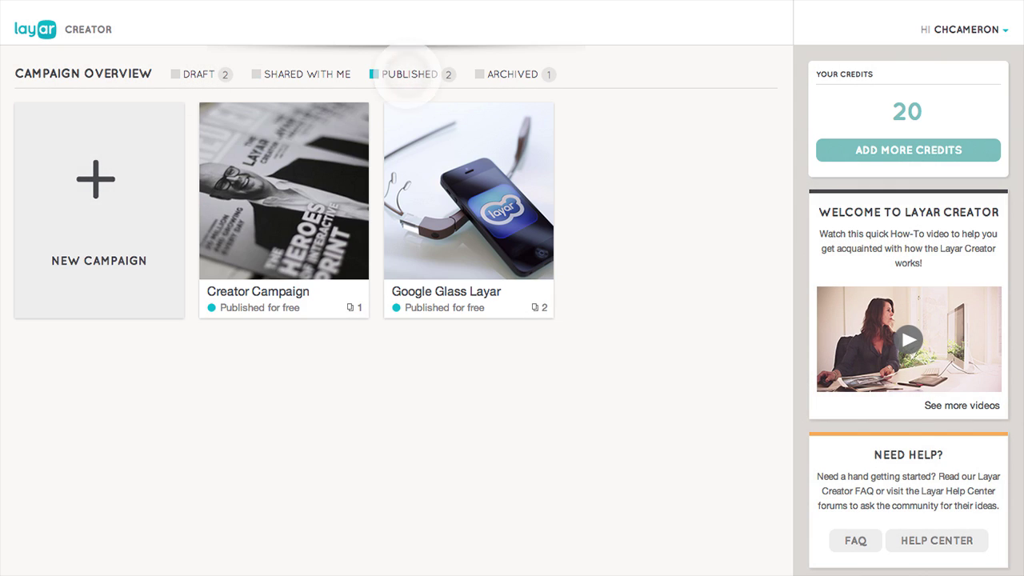
pyautogui.click(518, 73)
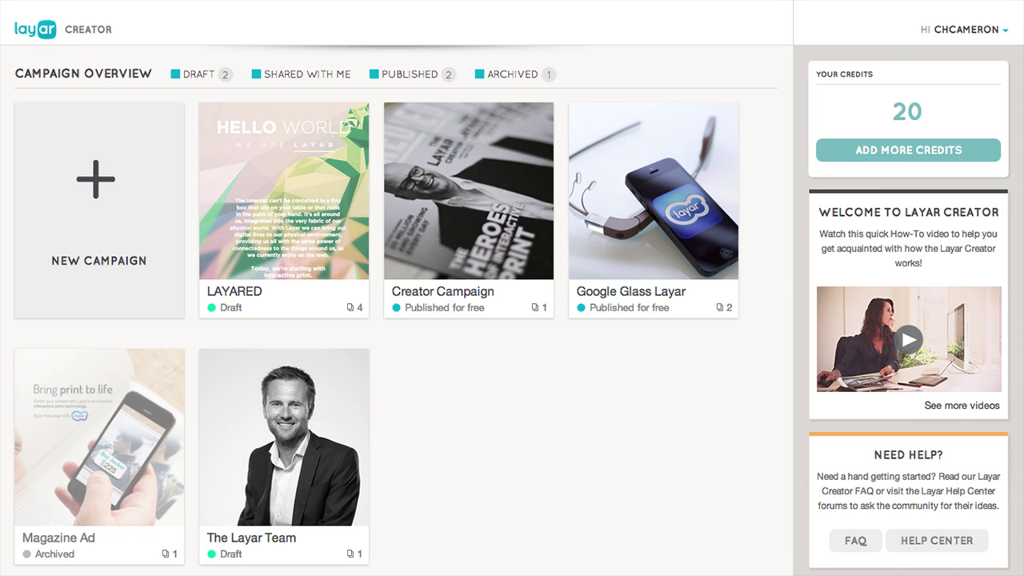
# Step: Create a Magazine-type campaign titled 'Layar Magazine'
pyautogui.moveTo(469, 297)
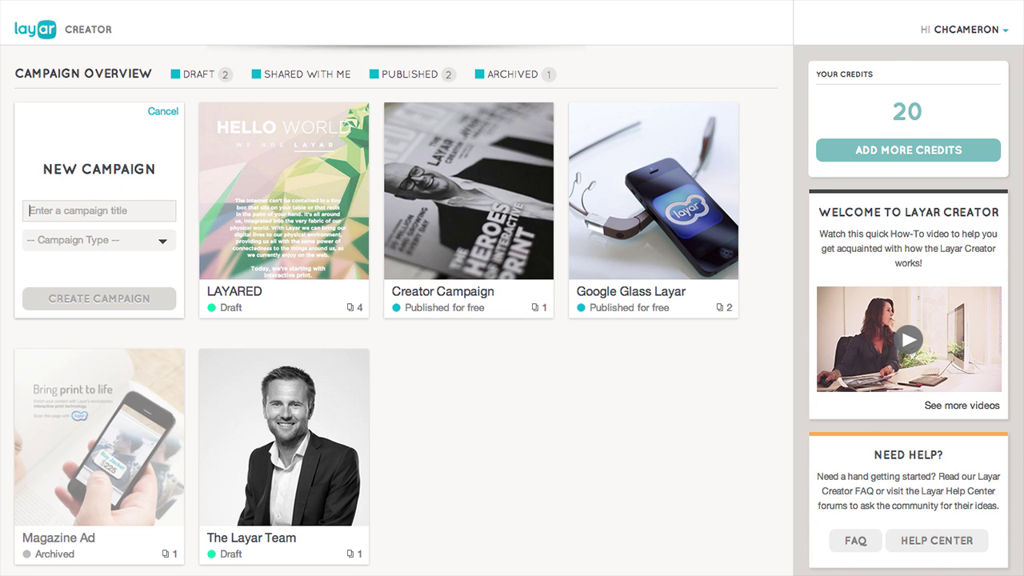
pyautogui.write('Layar Magazine')
pyautogui.press('Tab')
pyautogui.press('m')
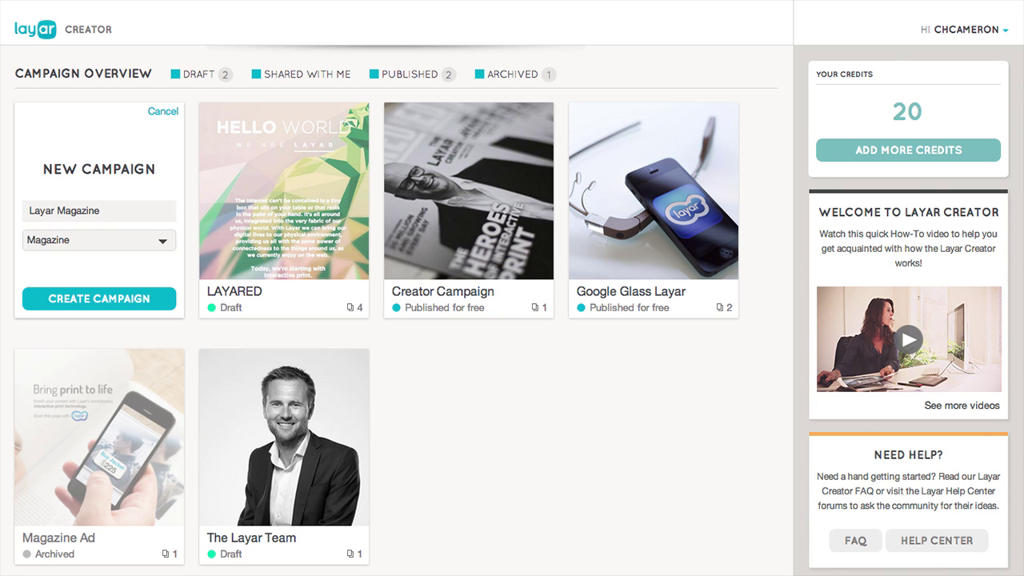
pyautogui.click(99, 298)
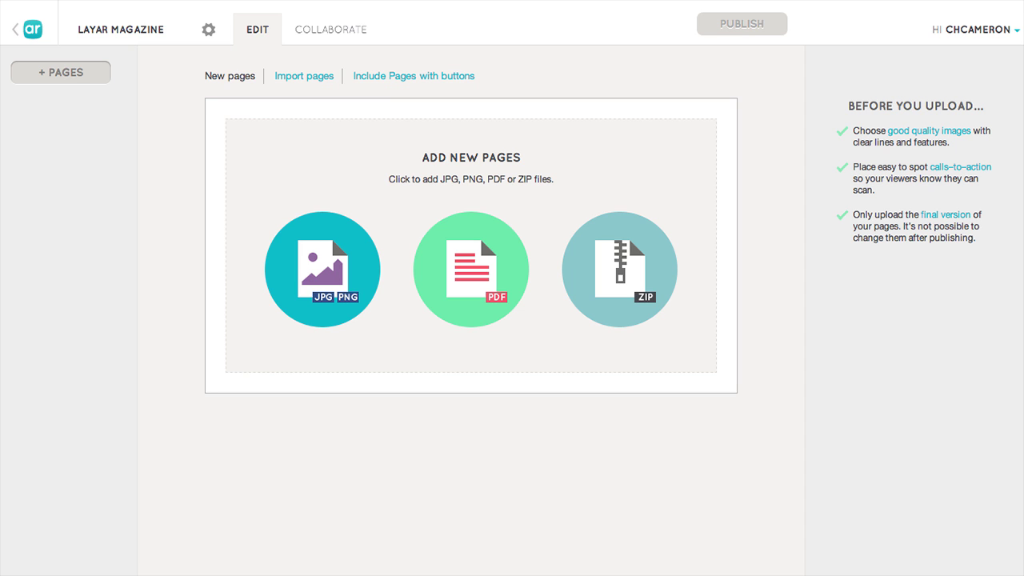
# Step: Review the import and button-page options, then select Cover.jpg, Page1.jpg and Page2.jpg as new pages
pyautogui.click(304, 76)
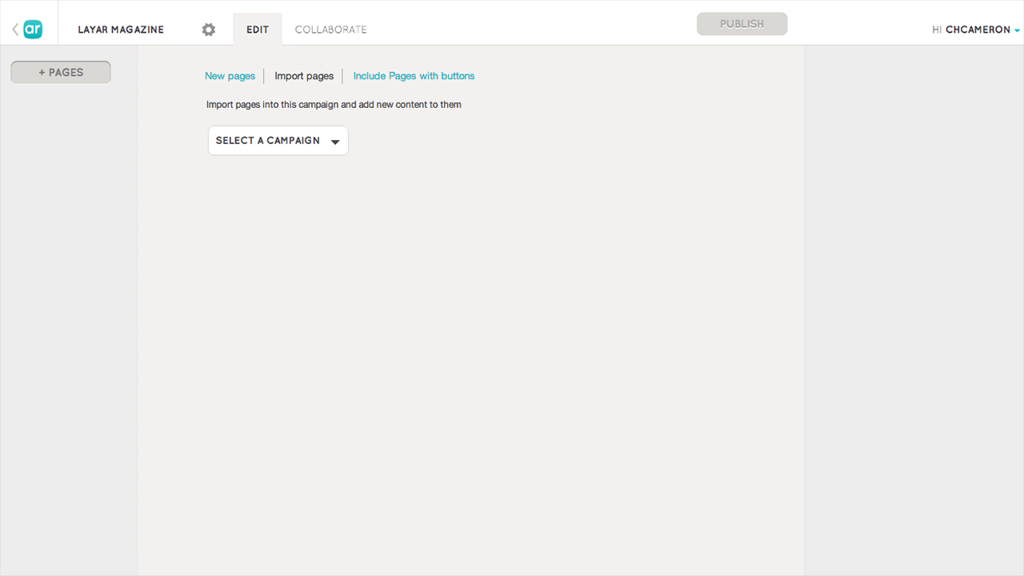
pyautogui.click(405, 76)
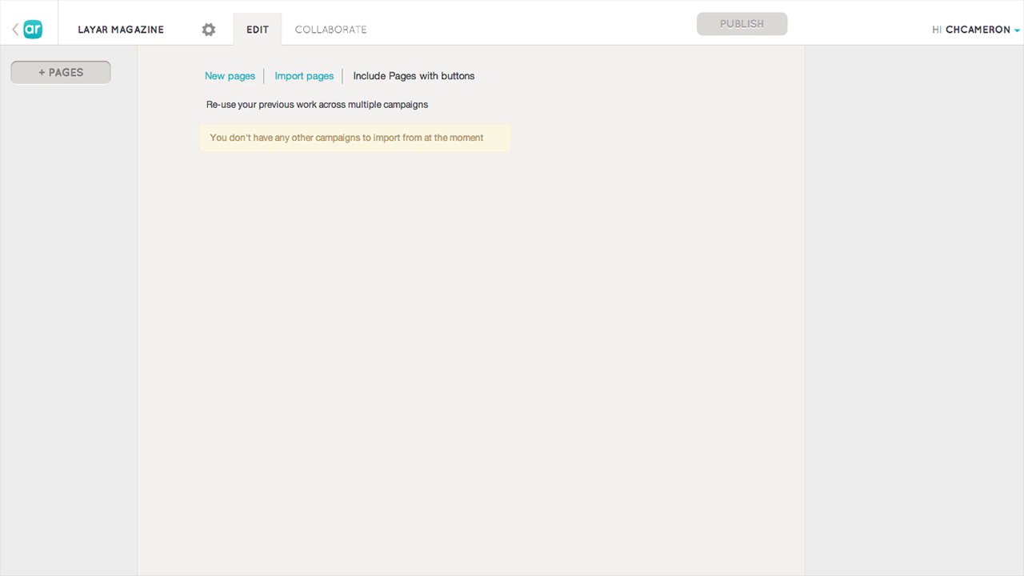
pyautogui.click(229, 76)
pyautogui.click(468, 158)
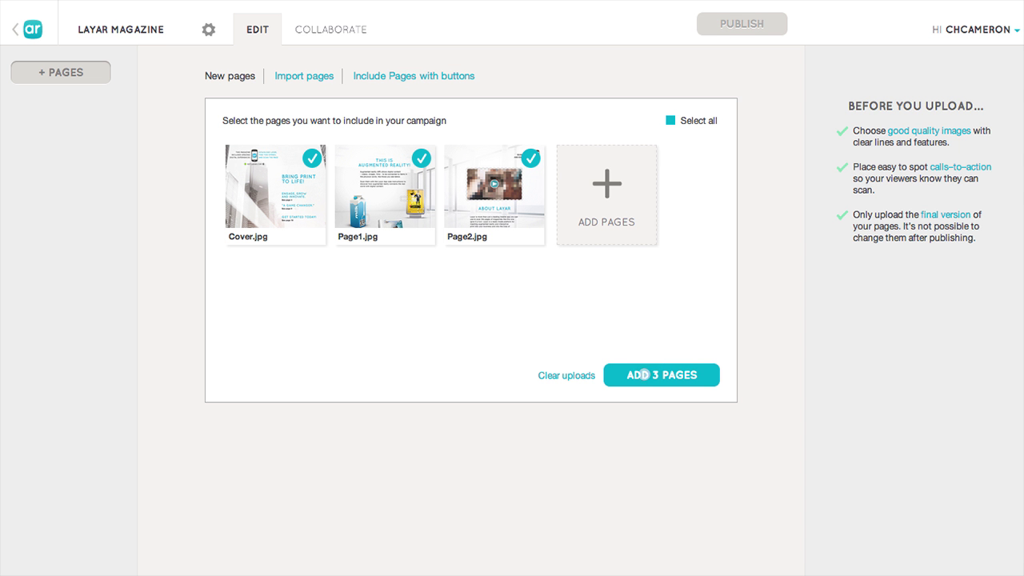
# Step: Add the three selected pages to Layar Magazine and start editing the Cover.jpg page
pyautogui.click(645, 376)
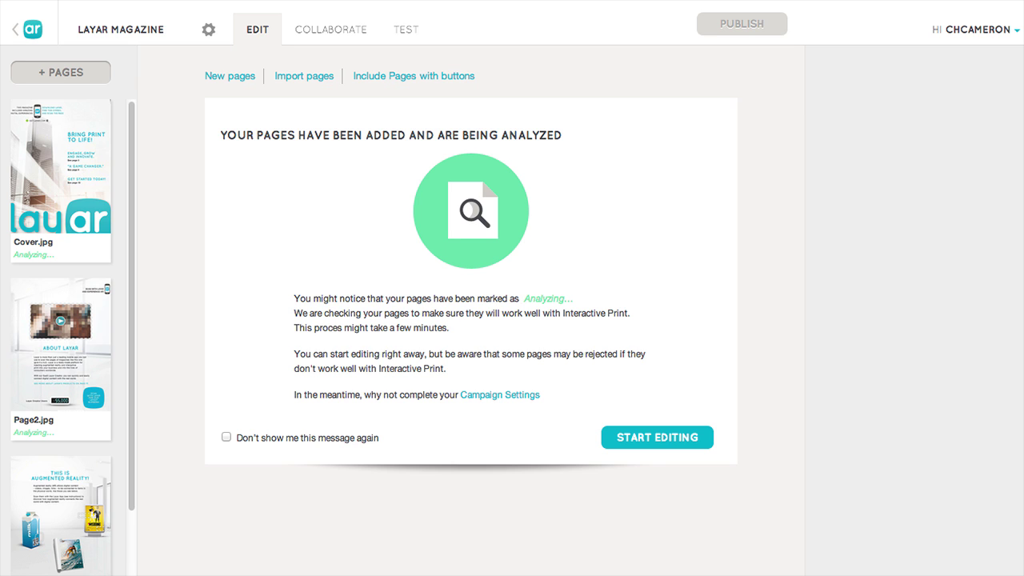
pyautogui.click(658, 436)
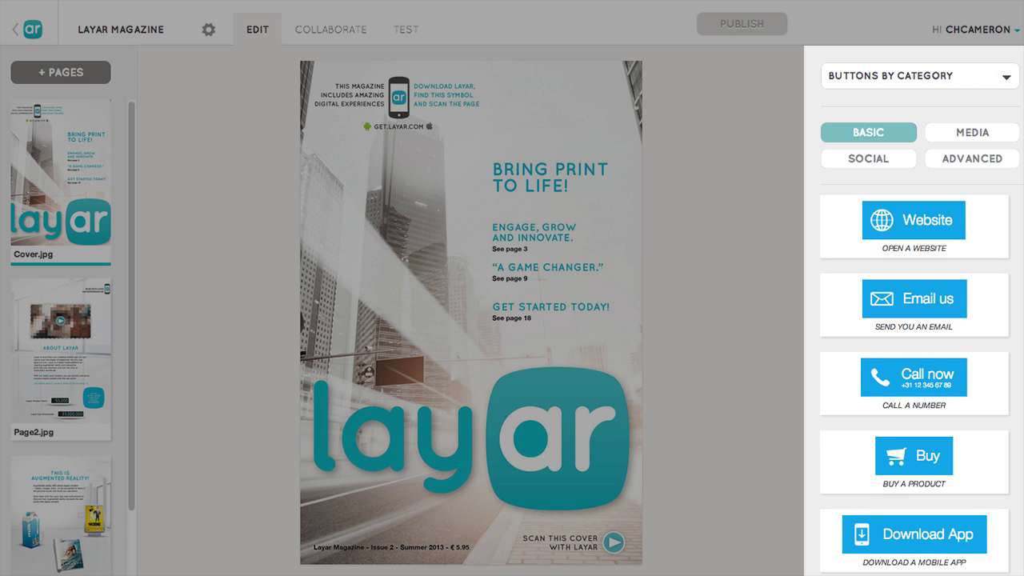
# Step: Place a Suggested Play Video button on the cover's upper left, linked to a YouTube URL
pyautogui.click(1007, 76)
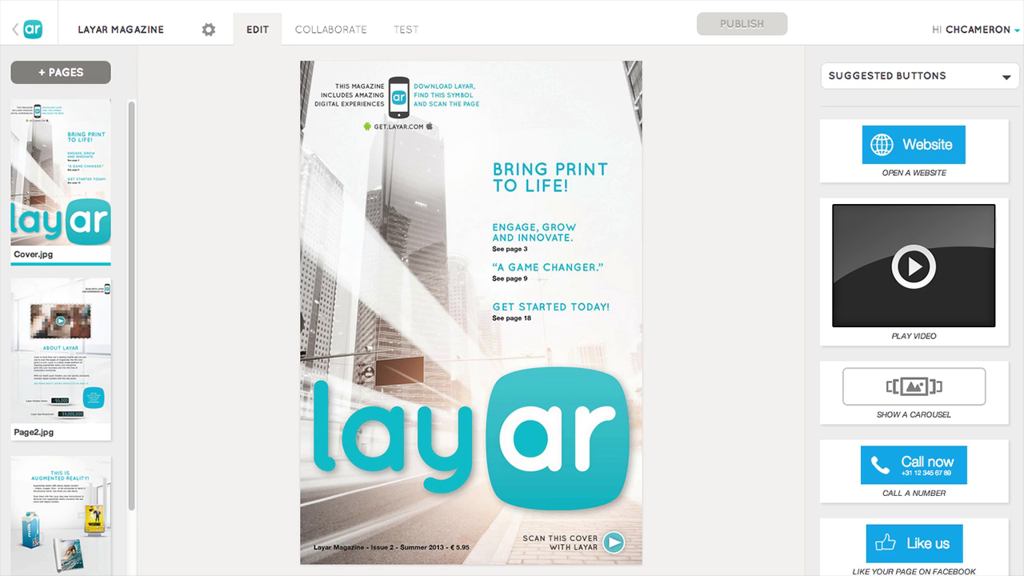
pyautogui.moveTo(914, 266); pyautogui.dragTo(394, 223)
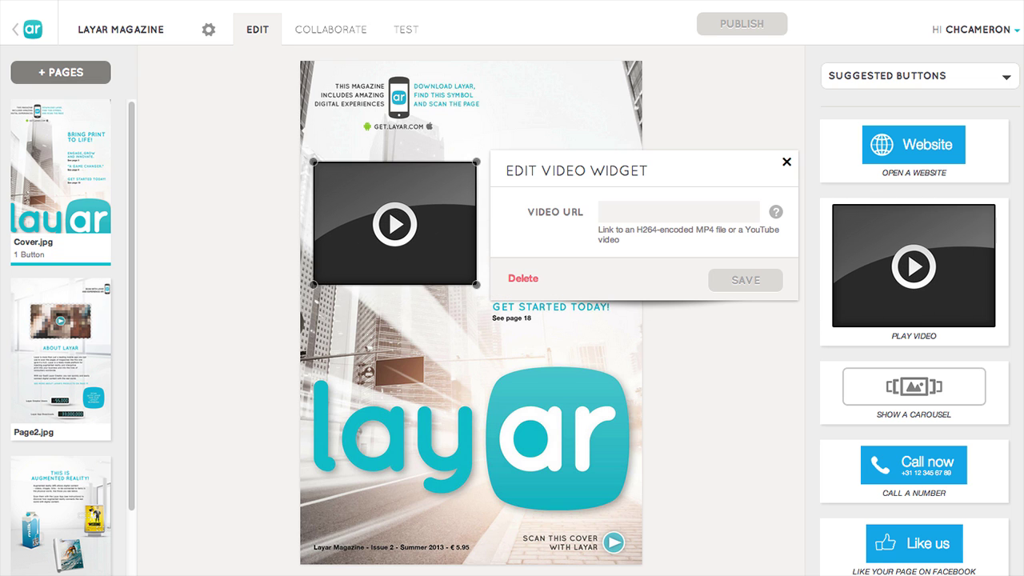
pyautogui.hotkey('ctrl', 'v')
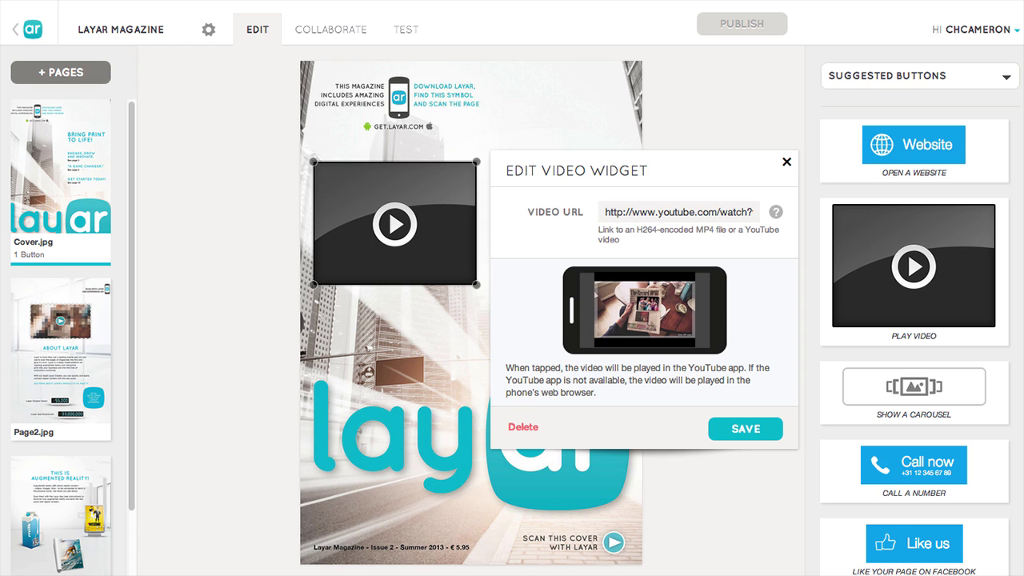
pyautogui.click(746, 429)
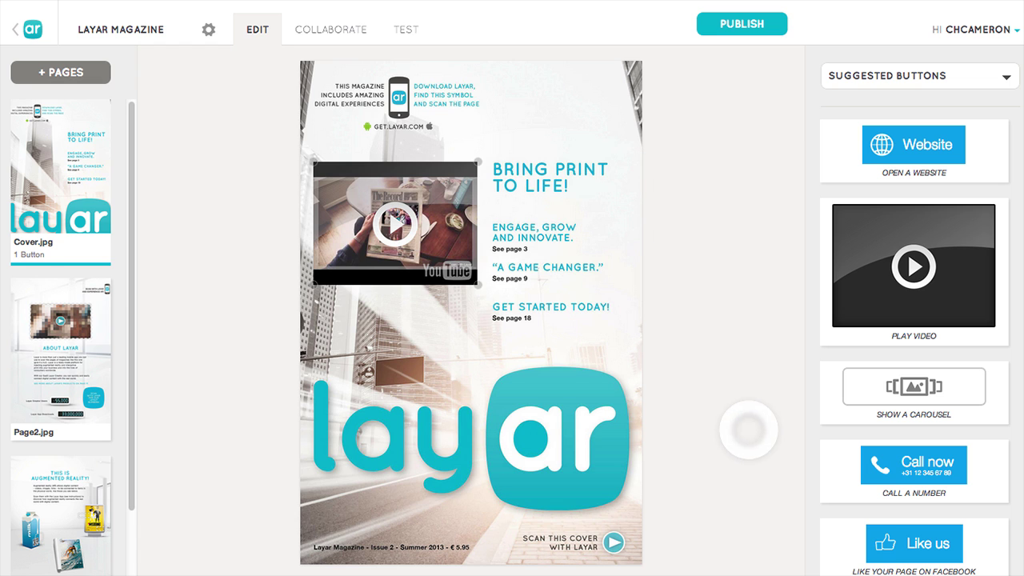
pyautogui.moveTo(913, 144); pyautogui.dragTo(395, 318)
pyautogui.write('http://www.layar.com/')
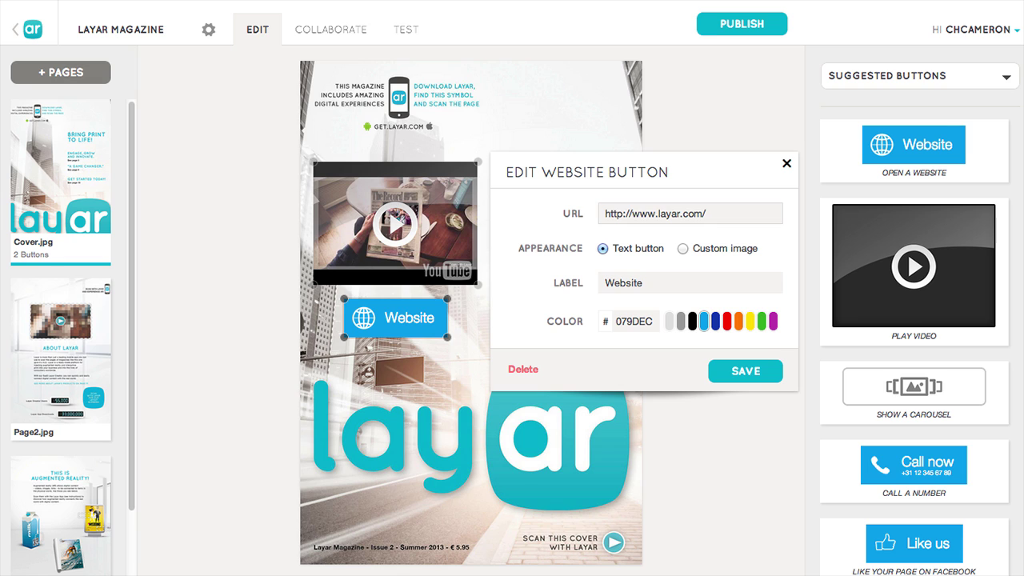
pyautogui.doubleClick(623, 283)
pyautogui.write('Layar.com')
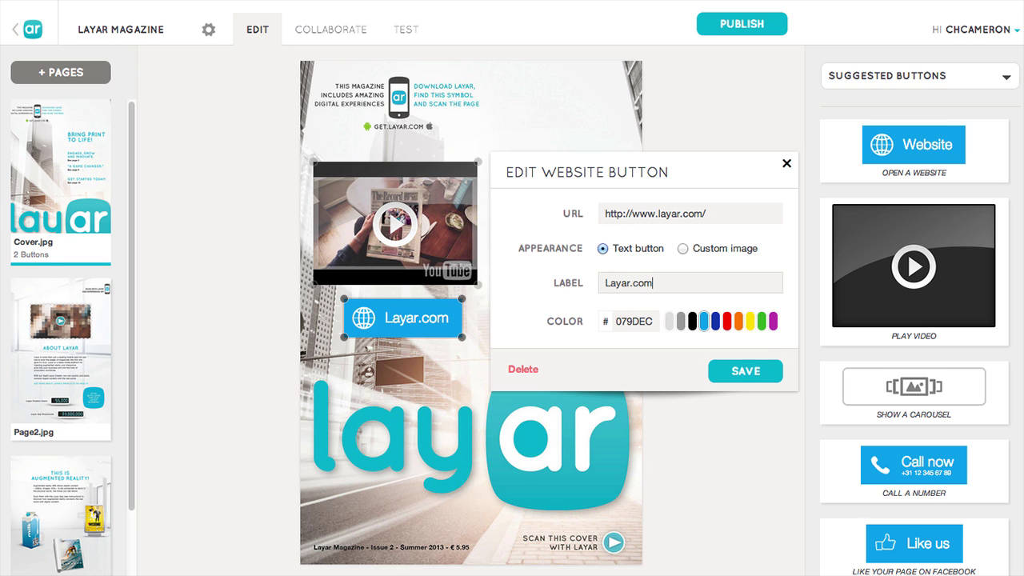
pyautogui.click(745, 370)
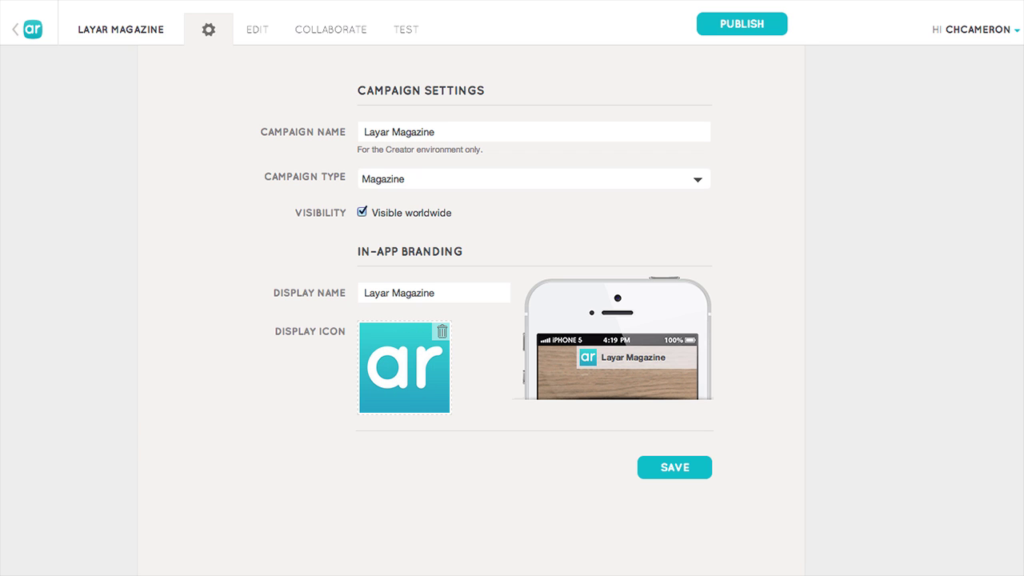
# Step: Look at the collaborators page, then open the Test view showing the cover with its 2 buttons
pyautogui.click(331, 29)
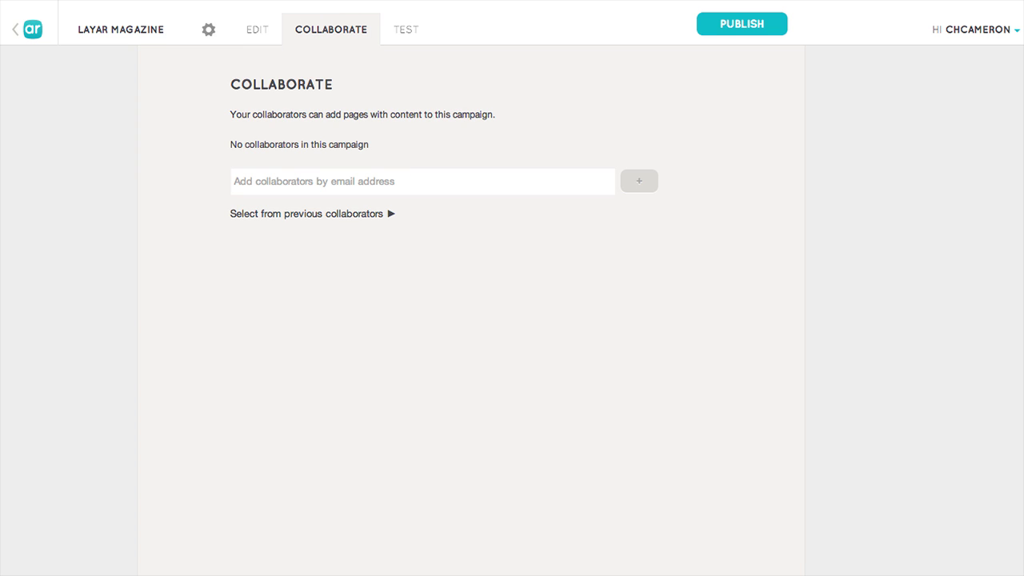
pyautogui.click(406, 28)
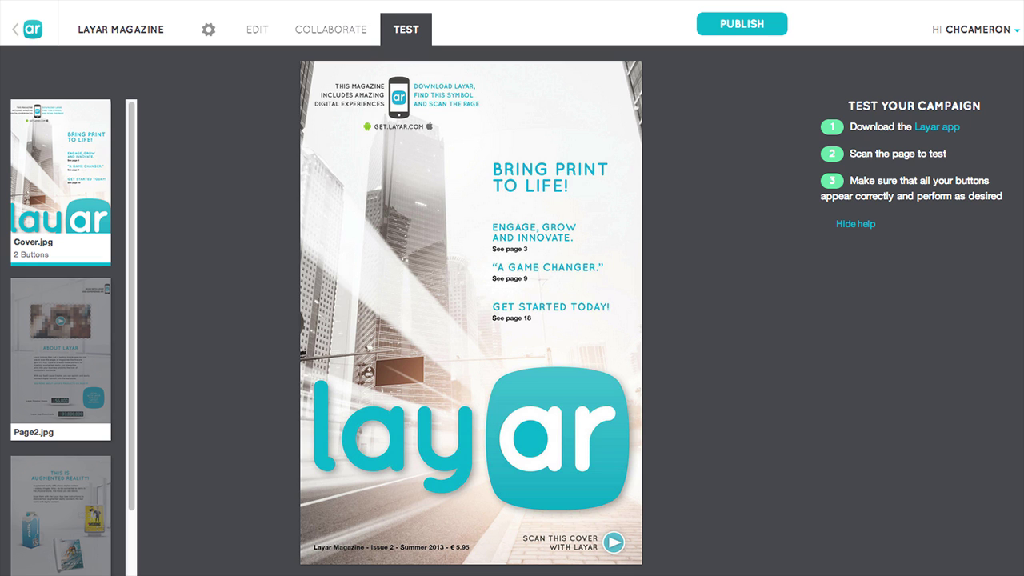
# Step: Preview Page2 in the test view, return to editing, and open the Publish Your Campaign dialog
pyautogui.click(62, 306)
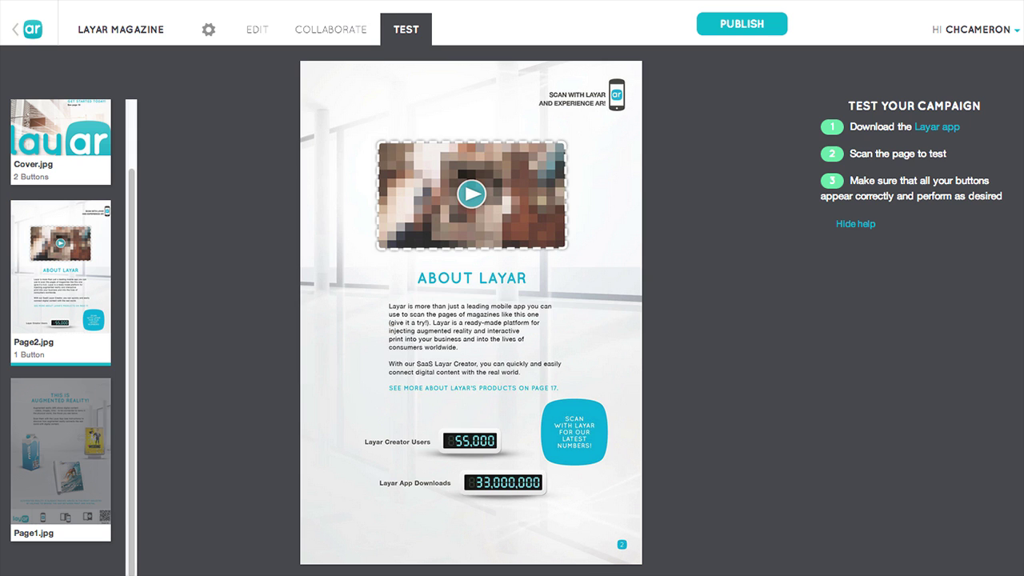
pyautogui.click(252, 28)
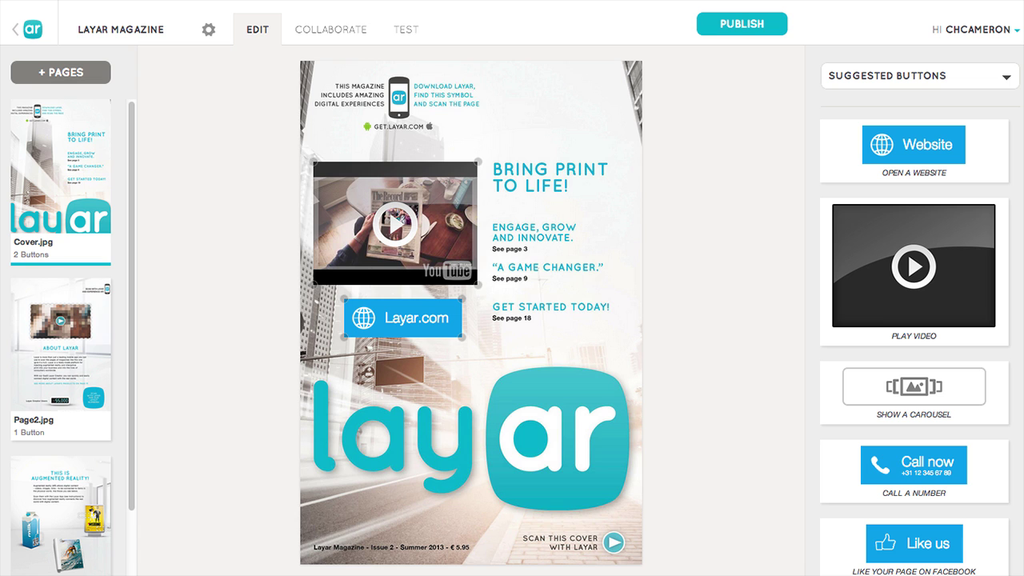
pyautogui.click(742, 24)
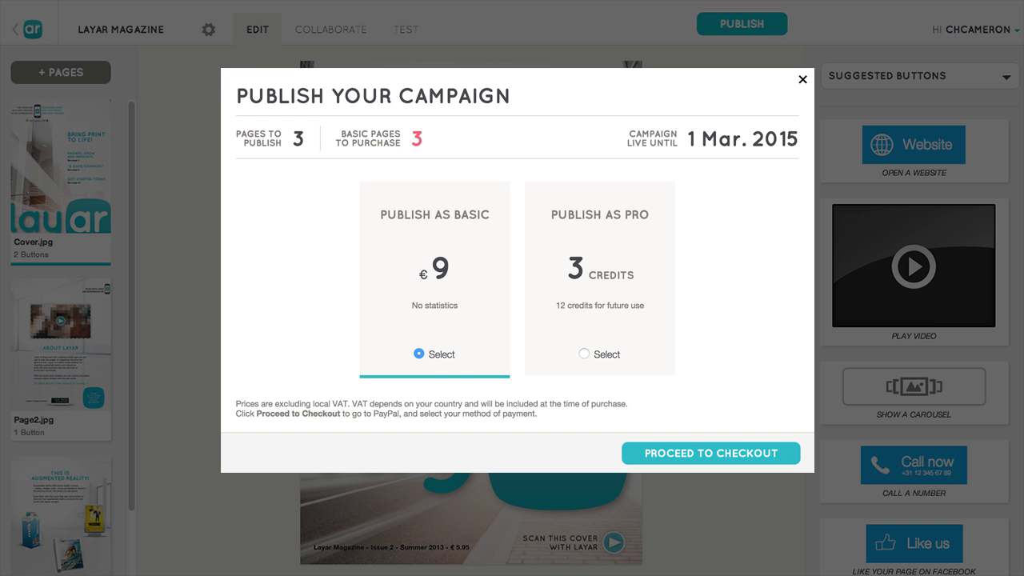
# Step: Publish the three-page campaign with the paid Pro option at 3 credits and move on to promotion
pyautogui.click(584, 354)
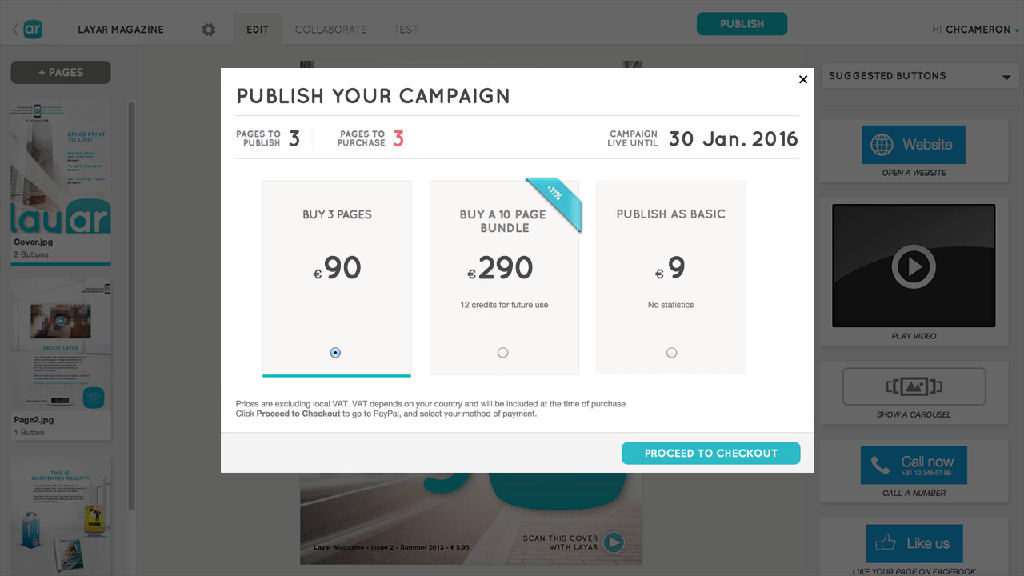
pyautogui.click(709, 453)
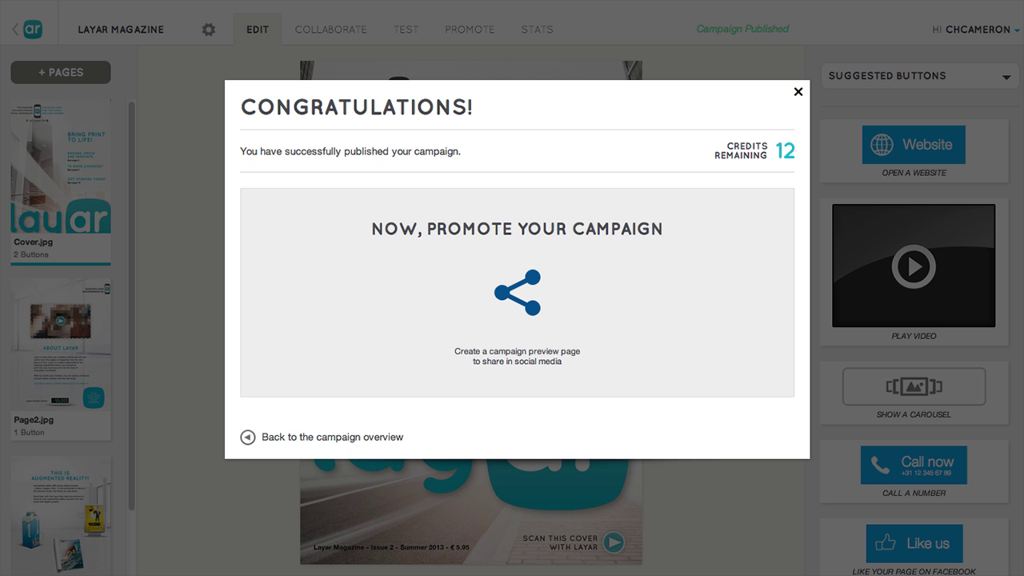
pyautogui.click(471, 29)
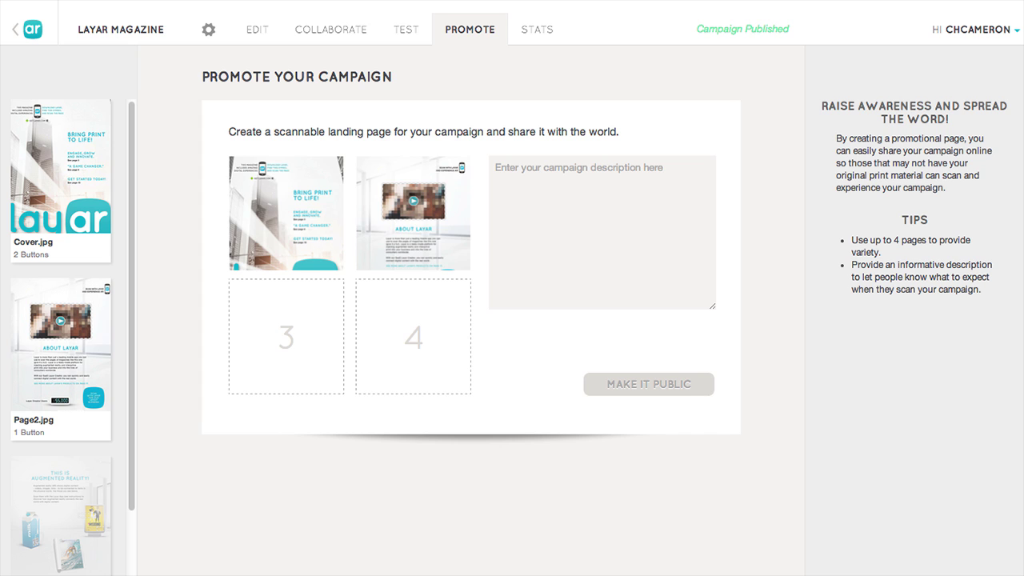
# Step: Make the promotion page public with the description 'Check out the all new Layar Magazine!' and check the stats
pyautogui.write('Check out the all new Layar Magazine!')
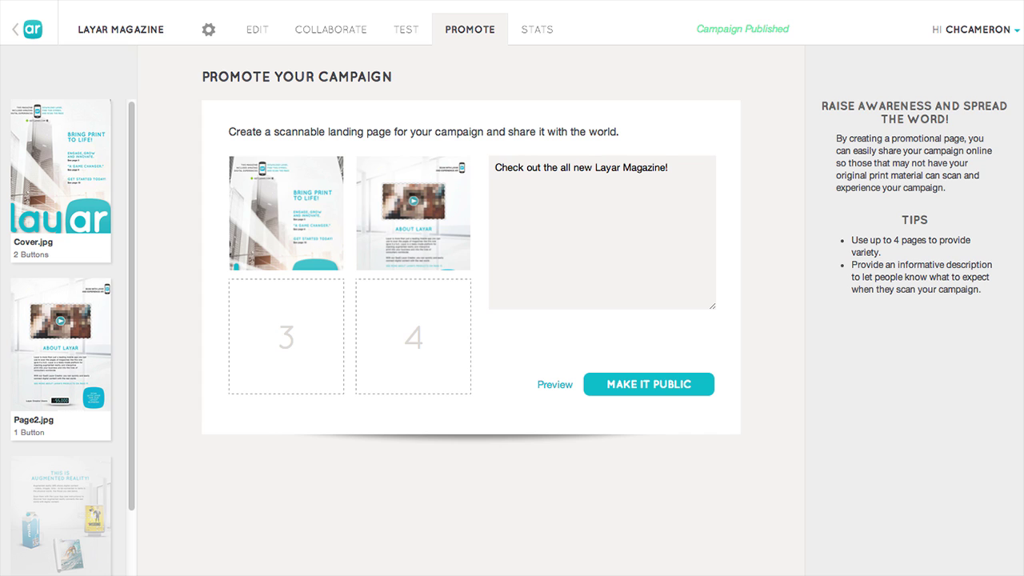
pyautogui.click(647, 384)
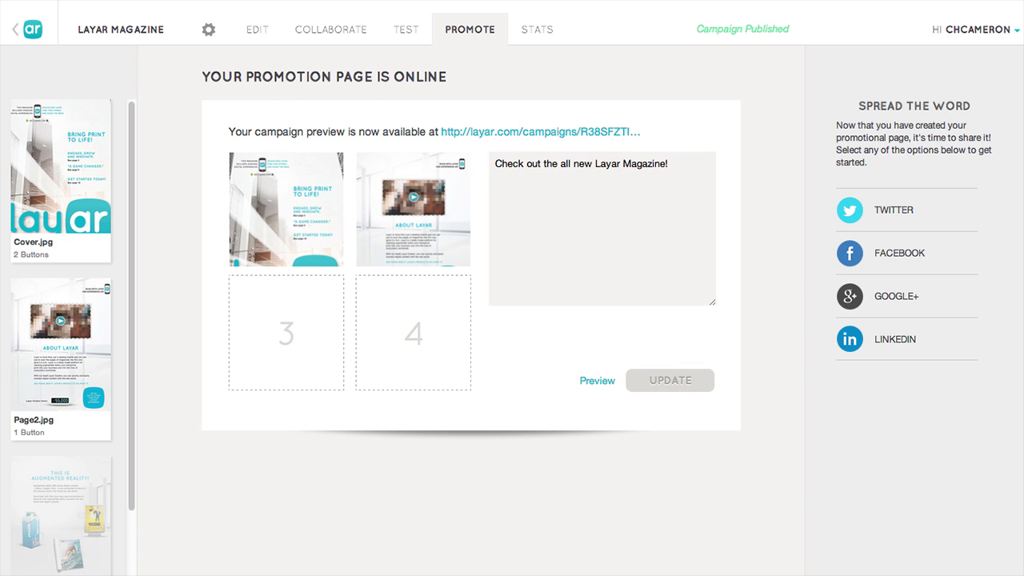
pyautogui.click(537, 29)
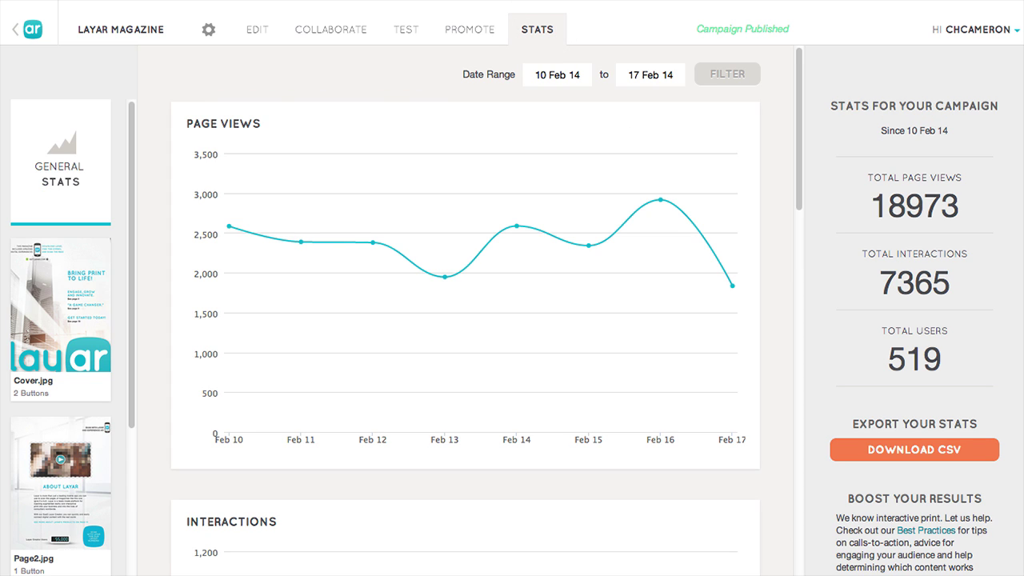
# Step: Go back to the Campaign Overview listing Layar Magazine as a published 3-page campaign
pyautogui.click(32, 29)
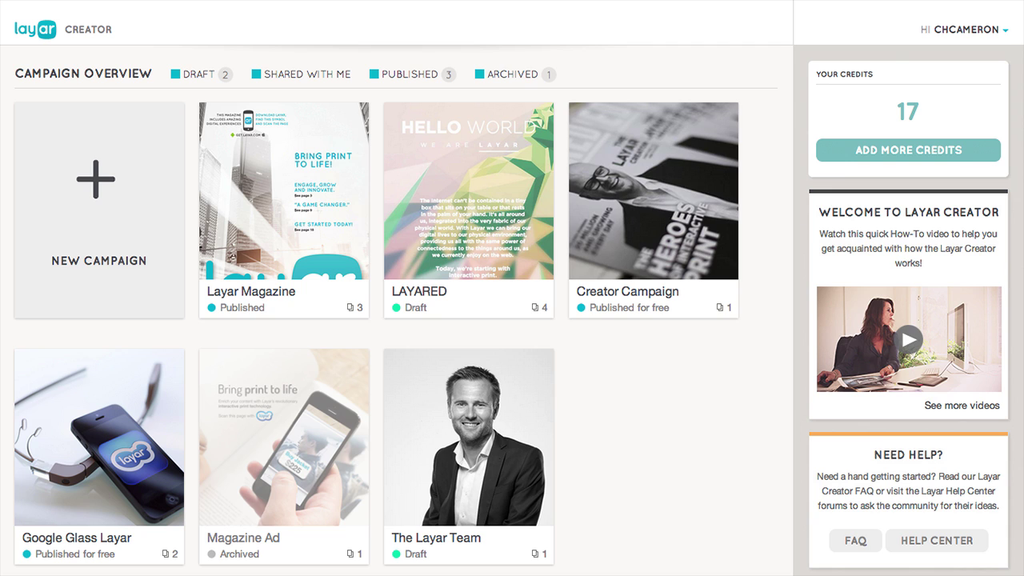
# Step: Archive the Layar Magazine campaign instead of deleting it, then bring up the 10–100-page bundle purchase options
pyautogui.moveTo(284, 208)
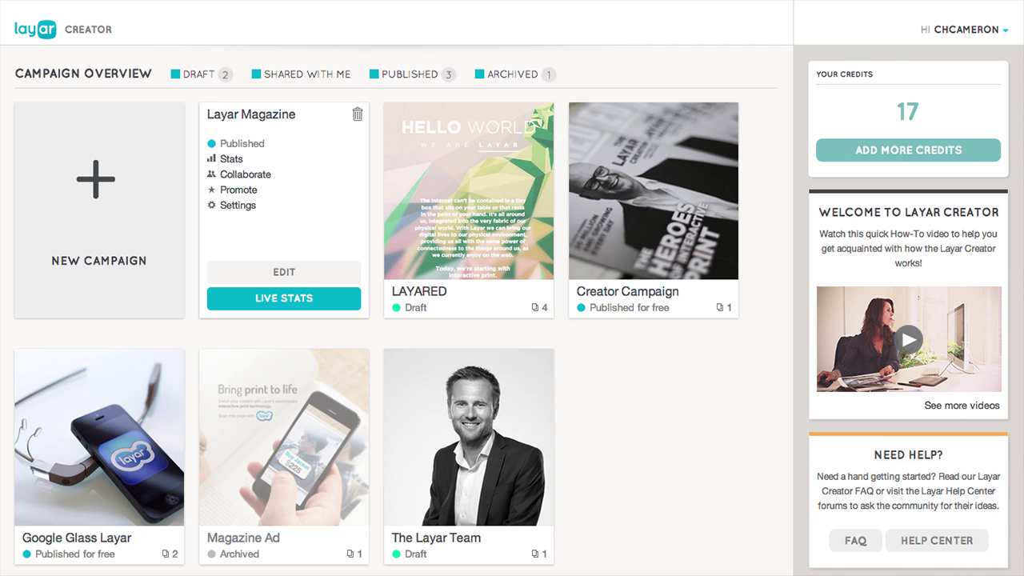
pyautogui.click(357, 114)
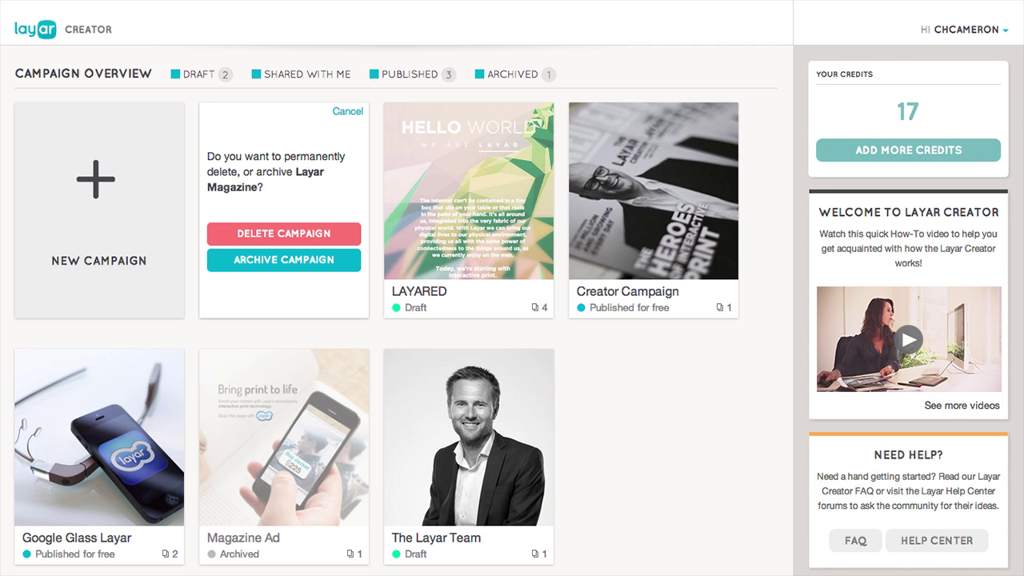
pyautogui.click(284, 259)
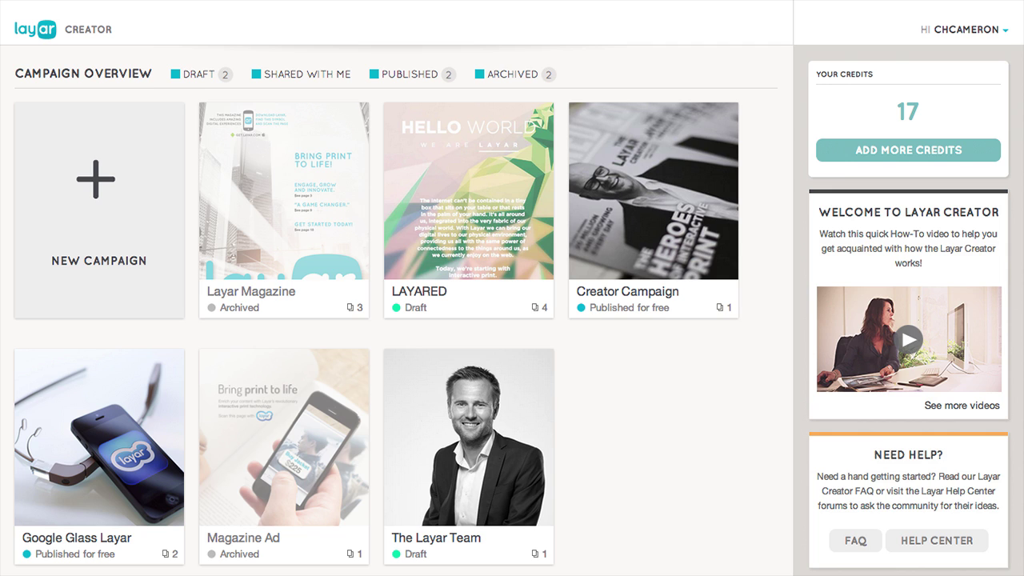
pyautogui.click(908, 150)
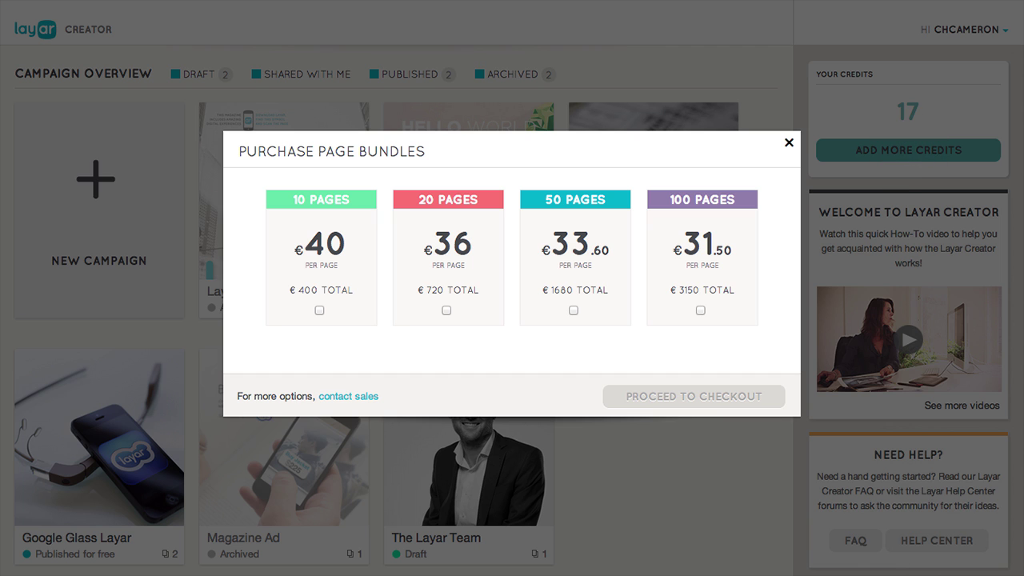
# Step: Select the 10 PAGES bundle for a total of 10 page credits at €400 excluding VAT
pyautogui.click(319, 310)
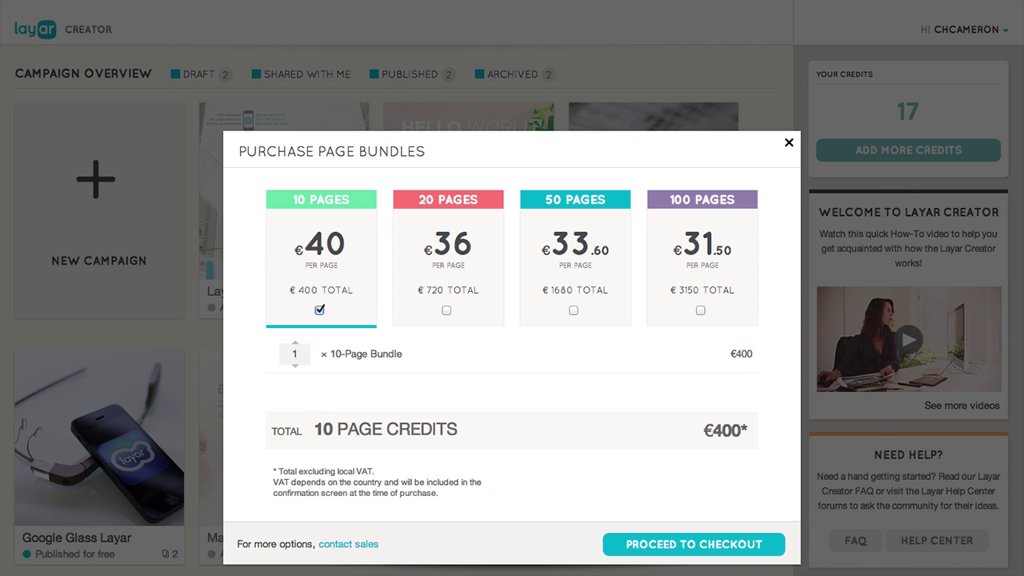